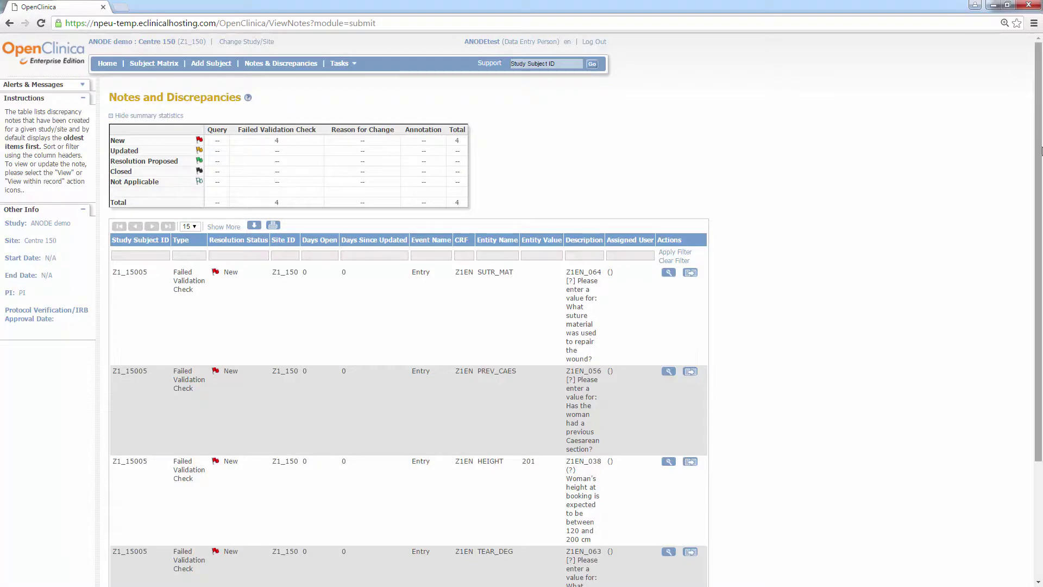
Update the PREV_CAES note with description "Some more information" and detailed note "Some more information regarding this discrepancy note", and submit it
{"action": "left_click_drag", "start_coordinate": [1038, 150], "coordinate": [1037, 269]}
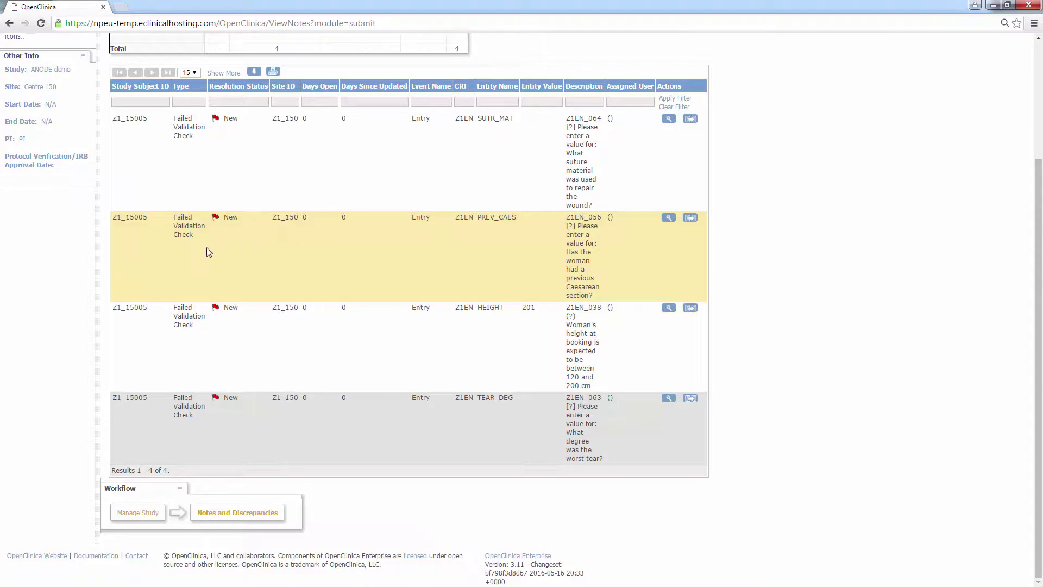
{"action": "left_click", "coordinate": [668, 218]}
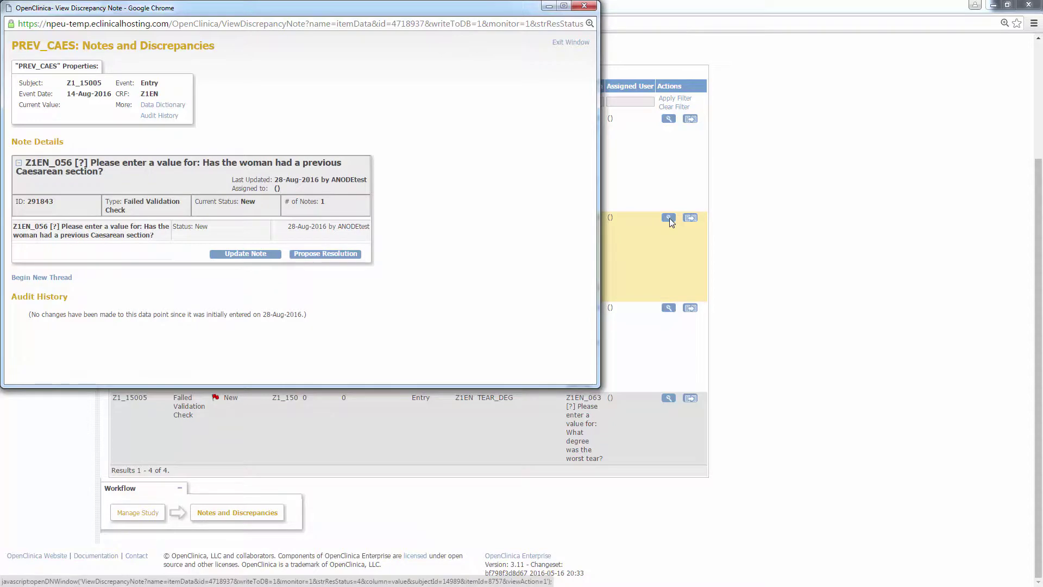
{"action": "left_click", "coordinate": [234, 256]}
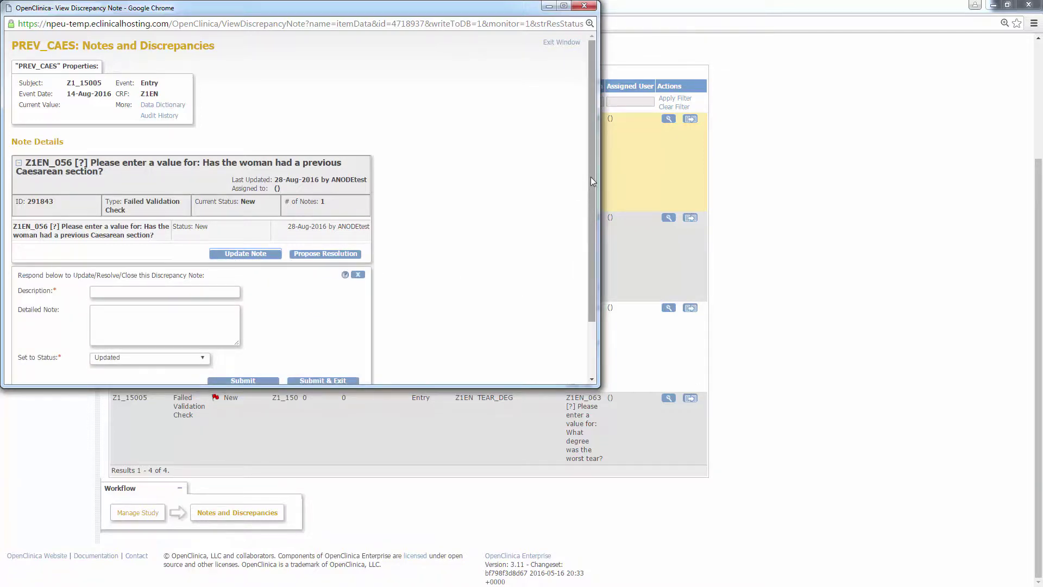
{"action": "left_click_drag", "start_coordinate": [591, 177], "coordinate": [598, 242]}
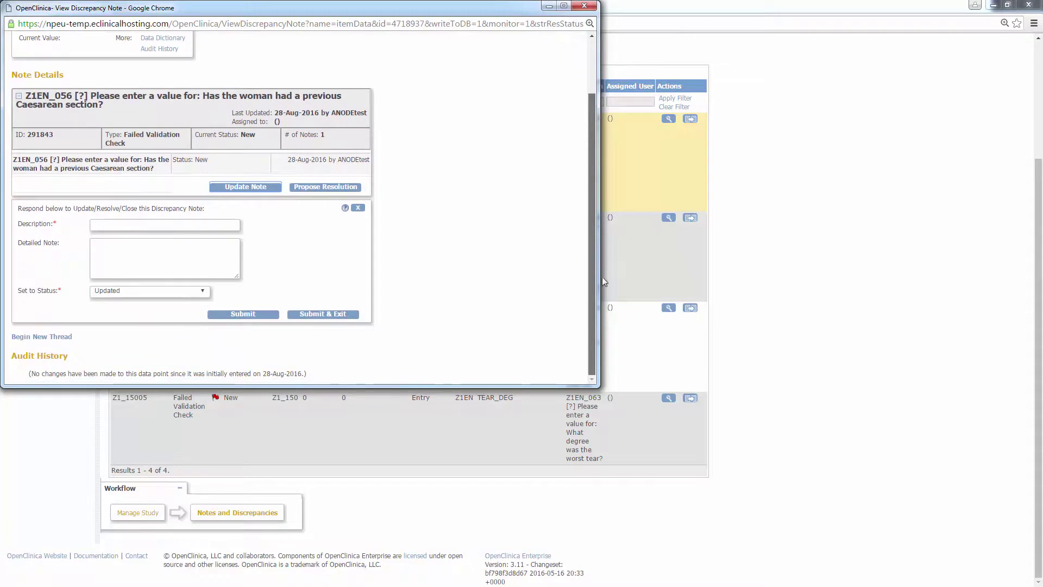
{"action": "left_click", "coordinate": [155, 226]}
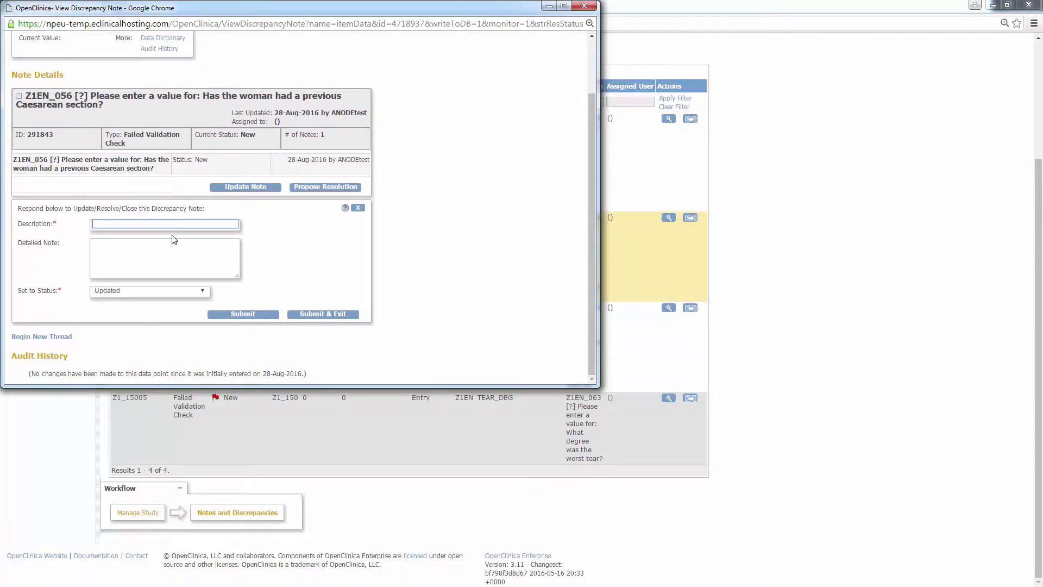
{"action": "type", "text": "Some more information"}
{"action": "key", "text": "Tab"}
{"action": "type", "text": "Some more infor"}
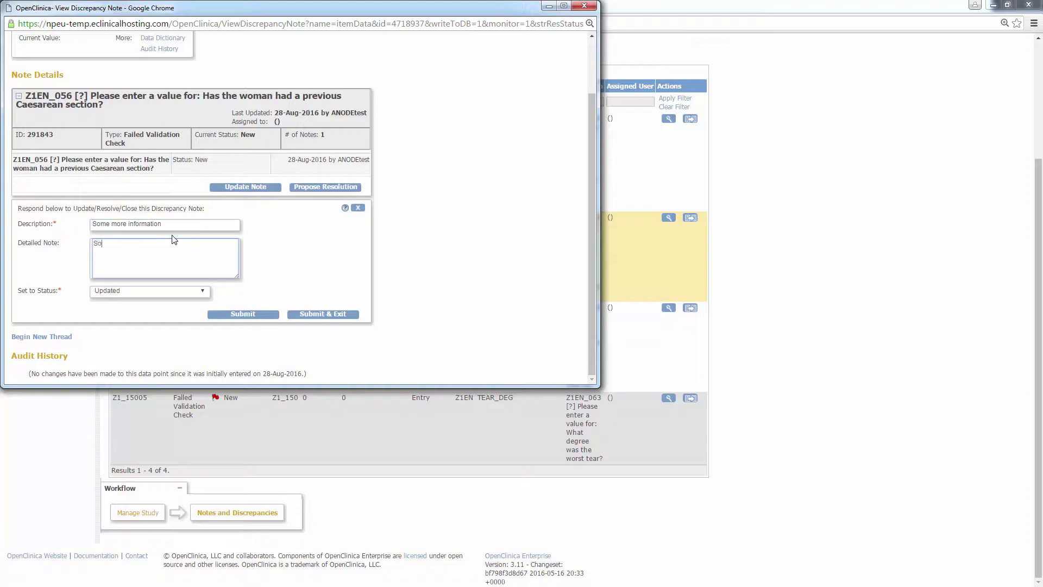
{"action": "type", "text": "mation regarding this discrepan"}
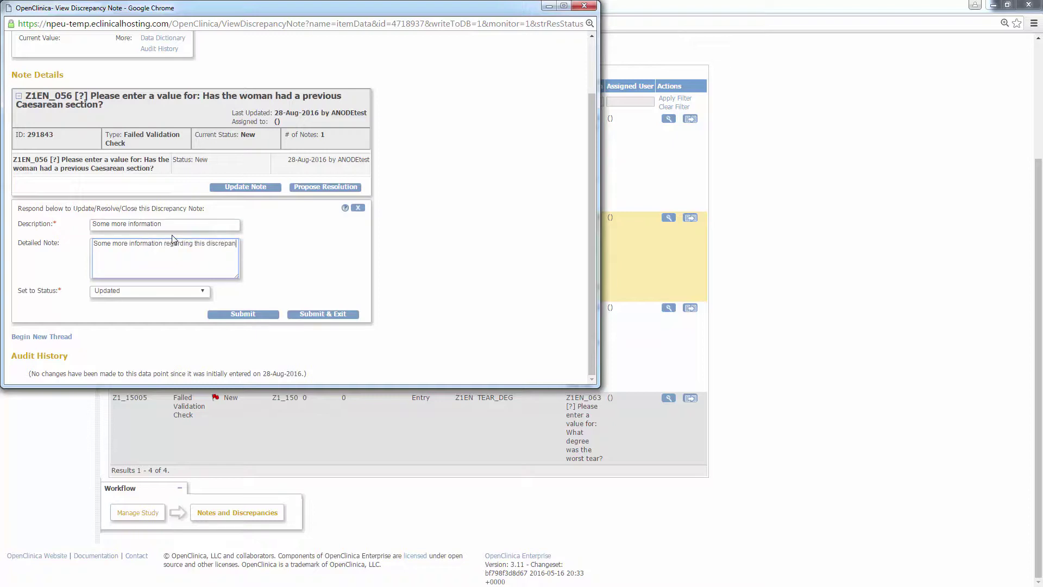
{"action": "type", "text": "cy note"}
{"action": "left_click", "coordinate": [459, 325]}
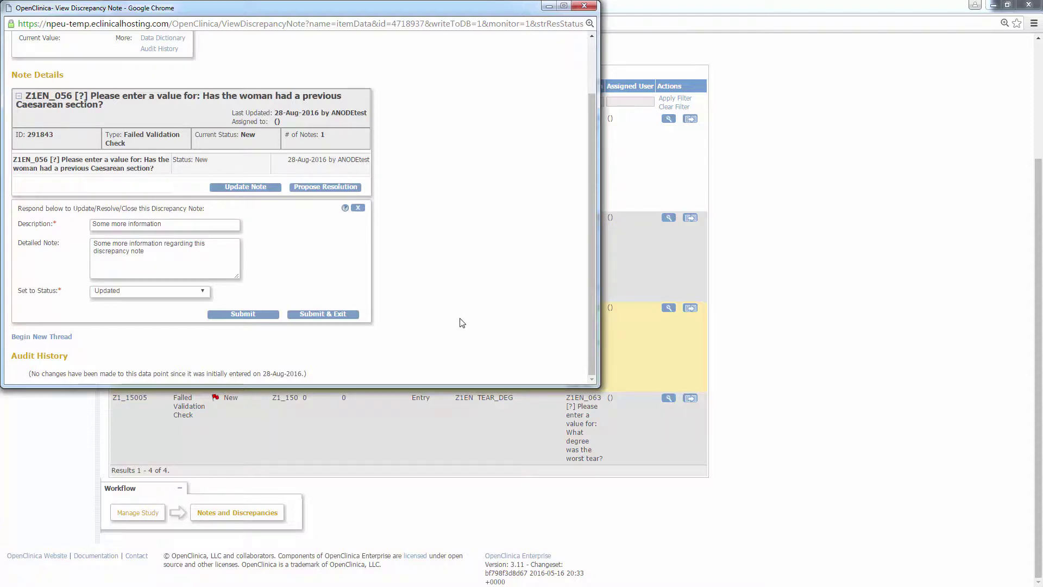
{"action": "left_click", "coordinate": [348, 315]}
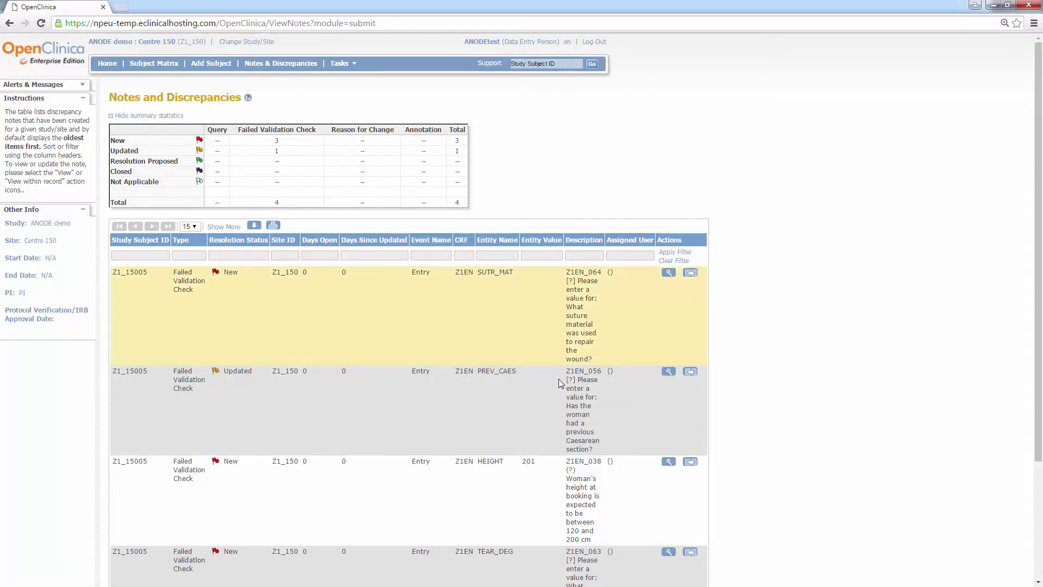
Open the PREV_CAES note within its record, answer Yes to the previous Caesarean section question, and try to save the form
{"action": "left_click_drag", "start_coordinate": [1037, 350], "coordinate": [1005, 431]}
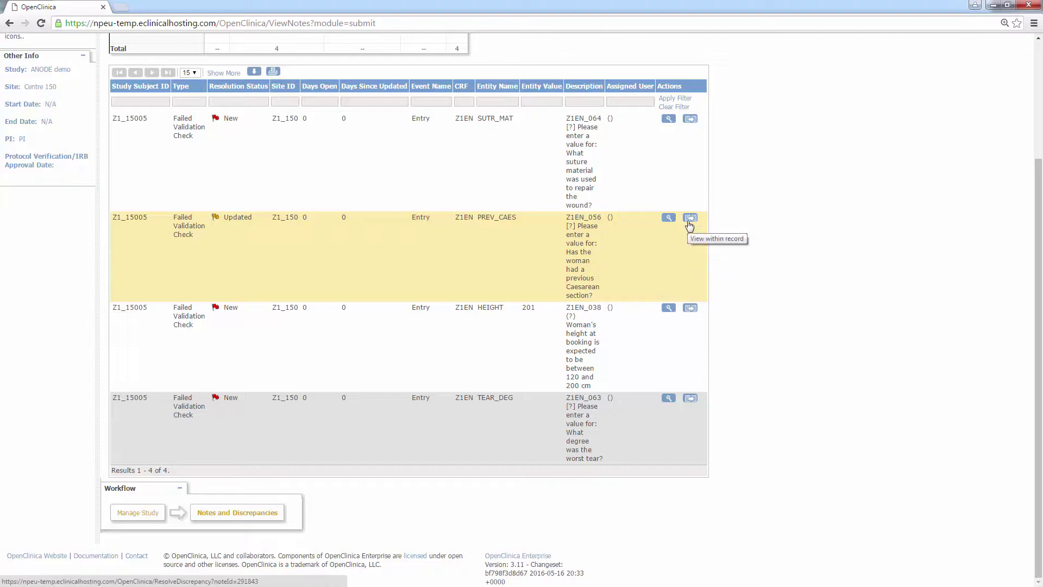
{"action": "left_click", "coordinate": [690, 218]}
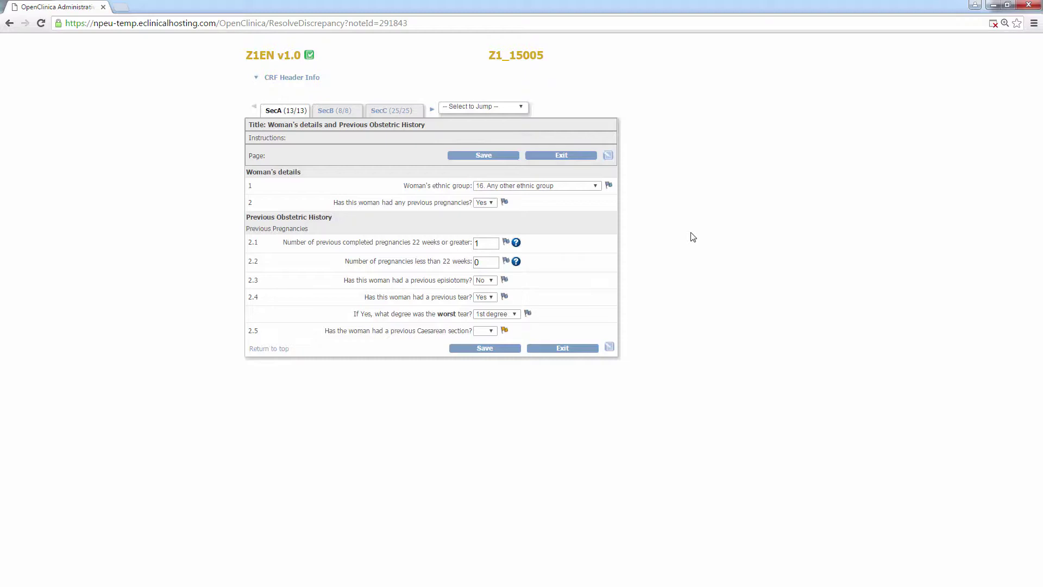
{"action": "left_click", "coordinate": [484, 331]}
{"action": "left_click", "coordinate": [490, 350]}
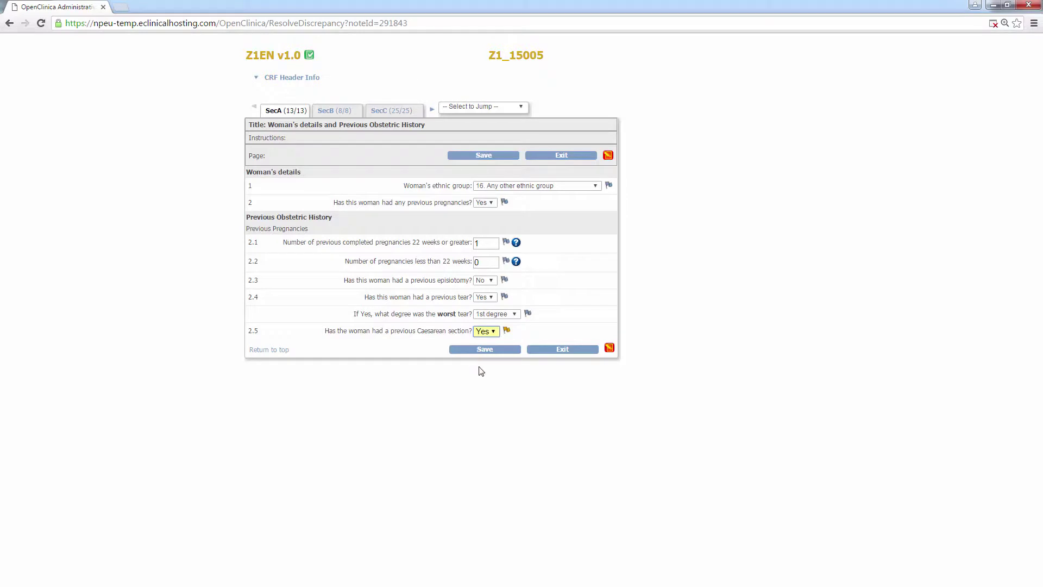
{"action": "left_click", "coordinate": [479, 347]}
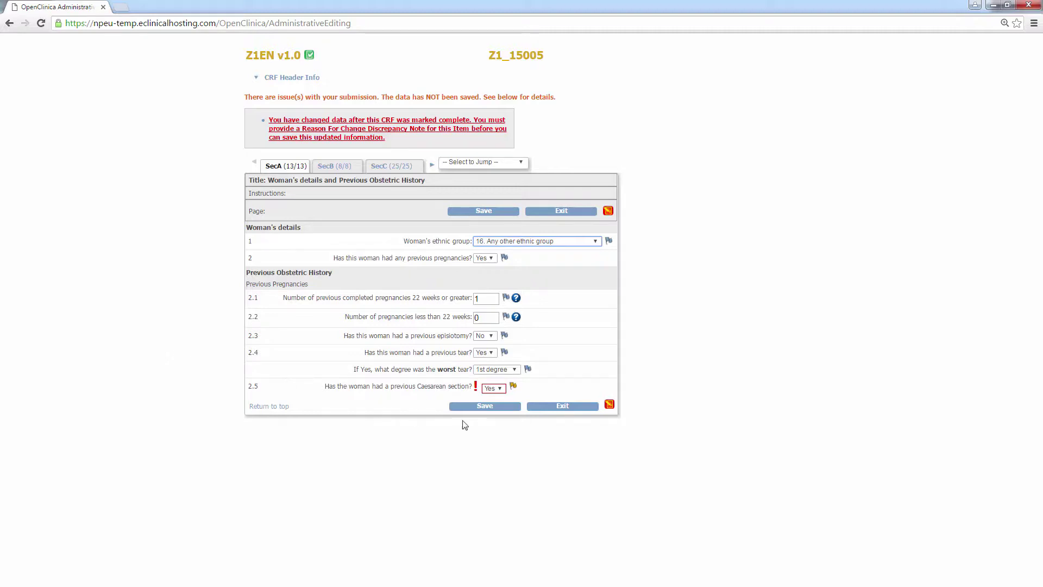
Propose a resolution for the previous Caesarean note with description "Data retrieved from notes" and detailed note "Data retrieved 29-Aug-2016", and save the form
{"action": "mouse_move", "coordinate": [514, 391]}
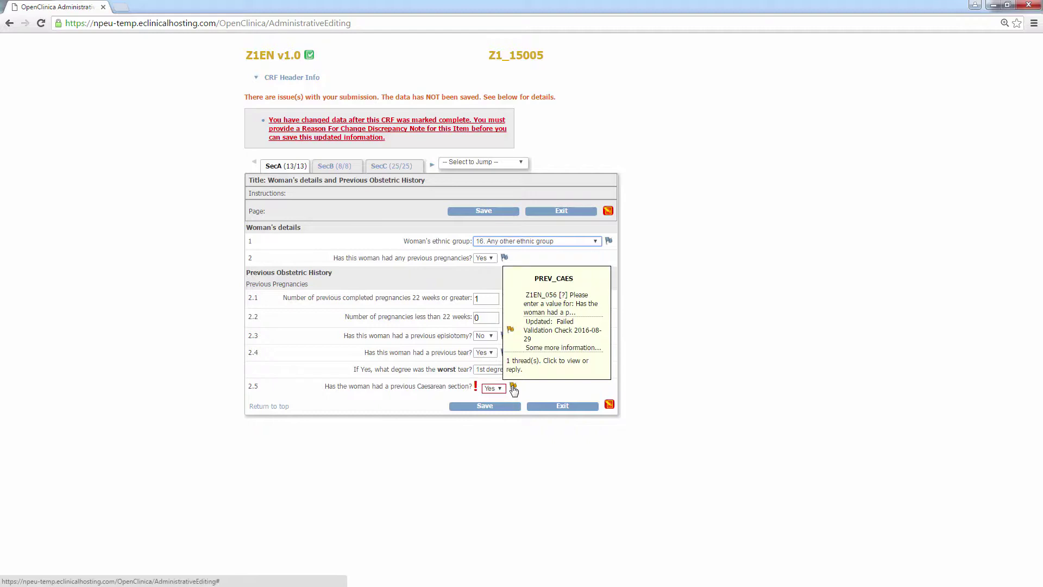
{"action": "left_click", "coordinate": [513, 388]}
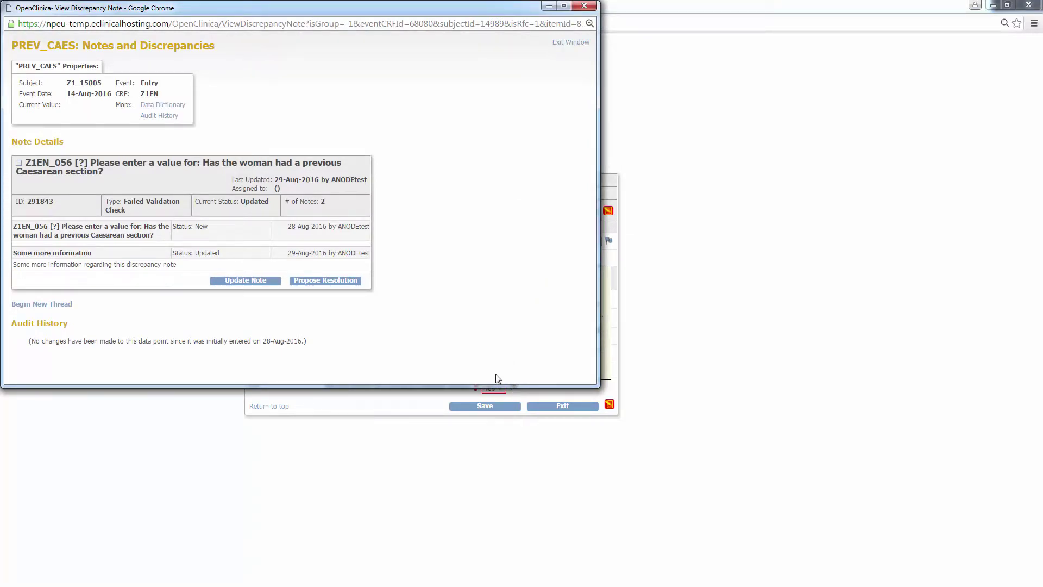
{"action": "left_click", "coordinate": [349, 281]}
{"action": "scroll", "coordinate": [302, 302], "scroll_direction": "down", "scroll_amount": 3}
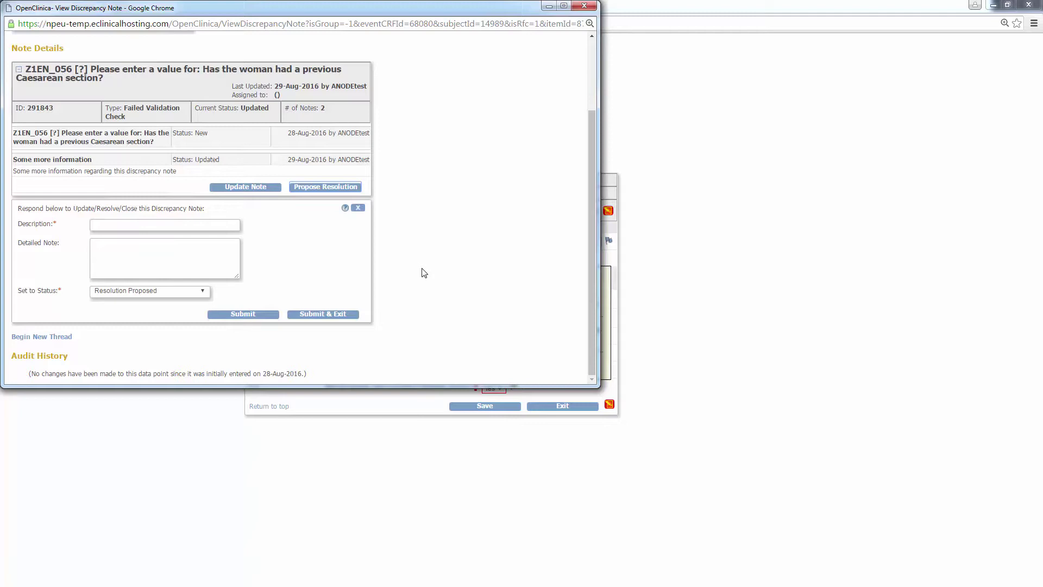
{"action": "left_click", "coordinate": [192, 228]}
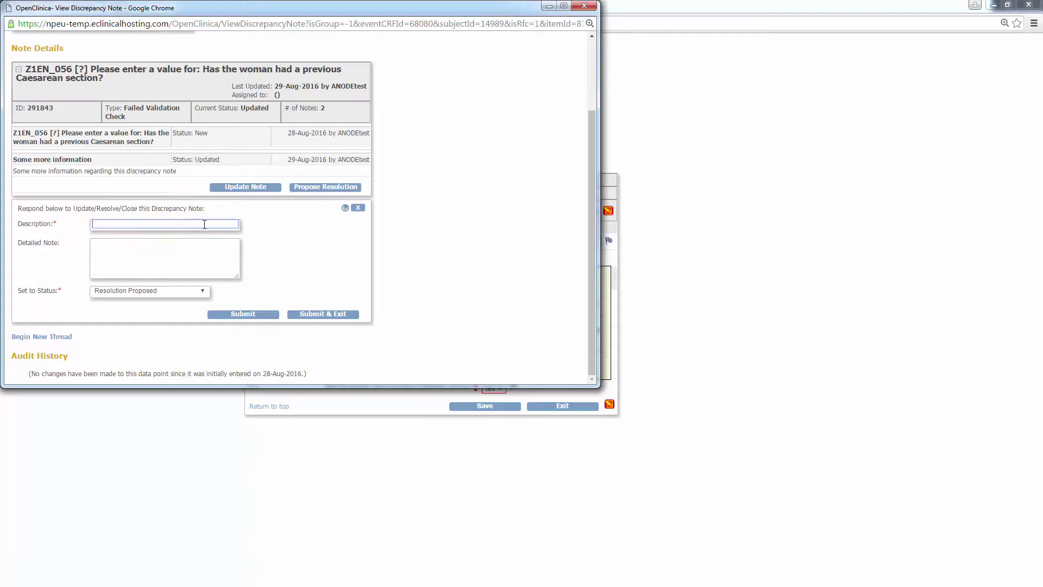
{"action": "type", "text": "Data retrieved from notes"}
{"action": "key", "text": "Tab"}
{"action": "type", "text": "Date"}
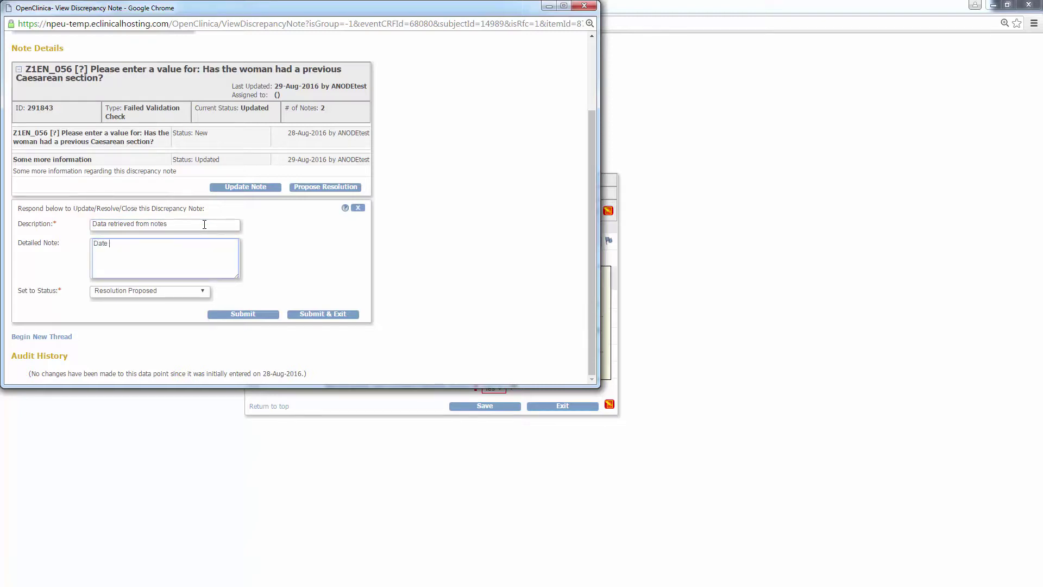
{"action": "key", "text": "BackSpace"}
{"action": "key", "text": "BackSpace"}
{"action": "type", "text": "a retrieved 29-Aug-2016"}
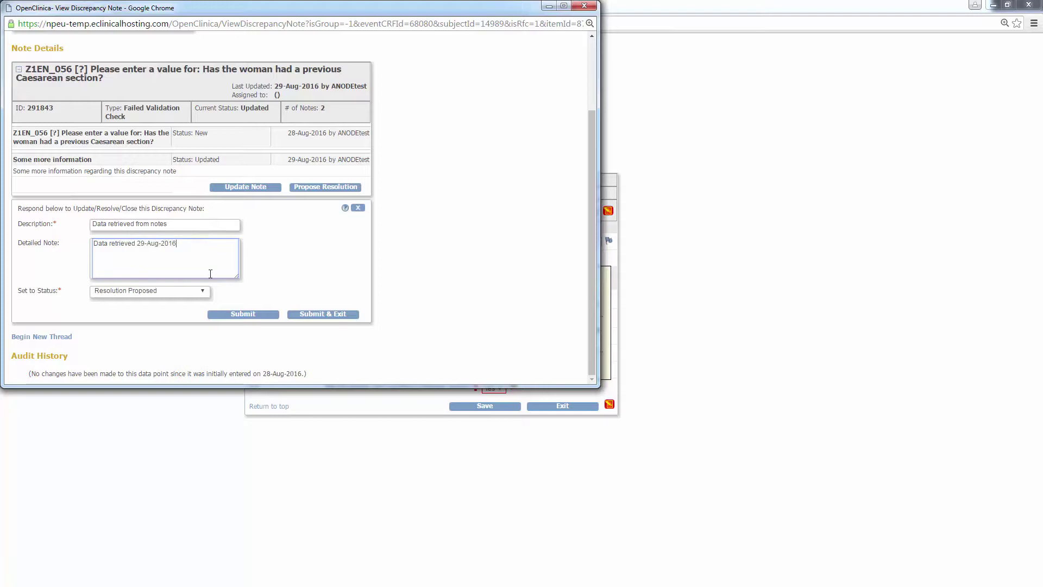
{"action": "left_click", "coordinate": [324, 316]}
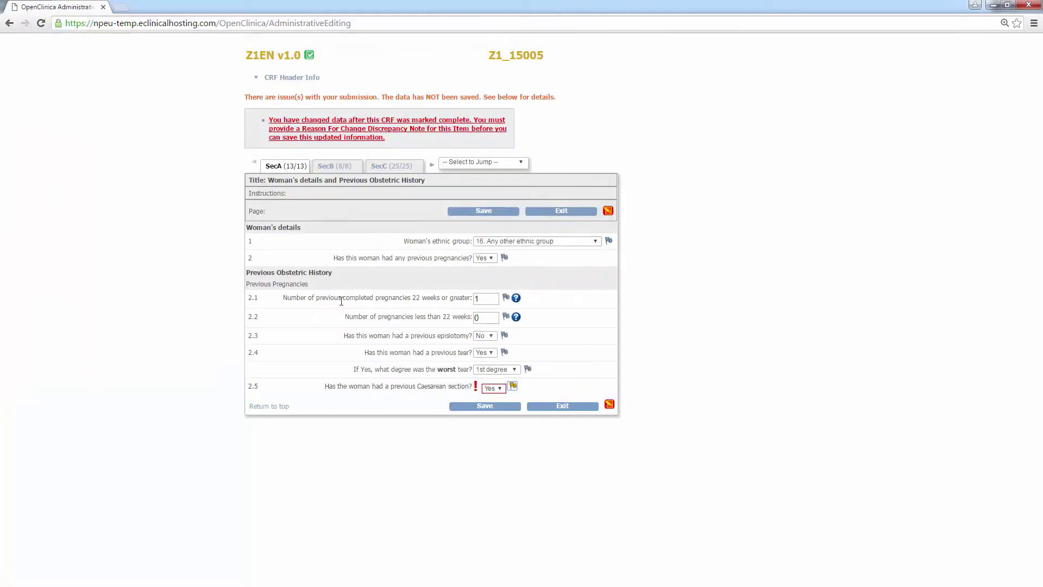
{"action": "left_click", "coordinate": [484, 406]}
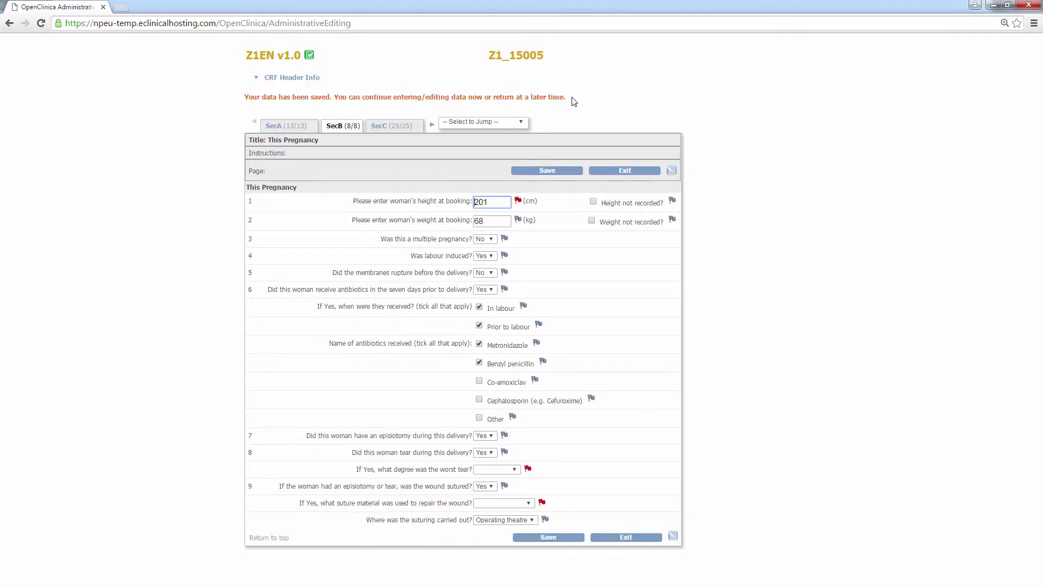
Check the flag on the previous Caesarean section question in SecB, and return to the Notes and Discrepancies list
{"action": "left_click", "coordinate": [285, 131]}
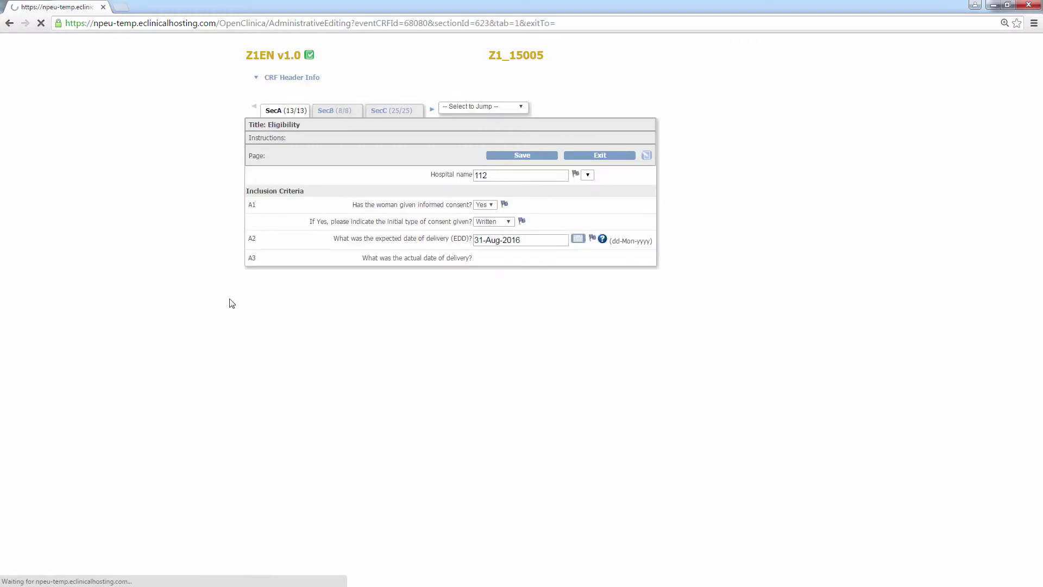
{"action": "left_click", "coordinate": [328, 111]}
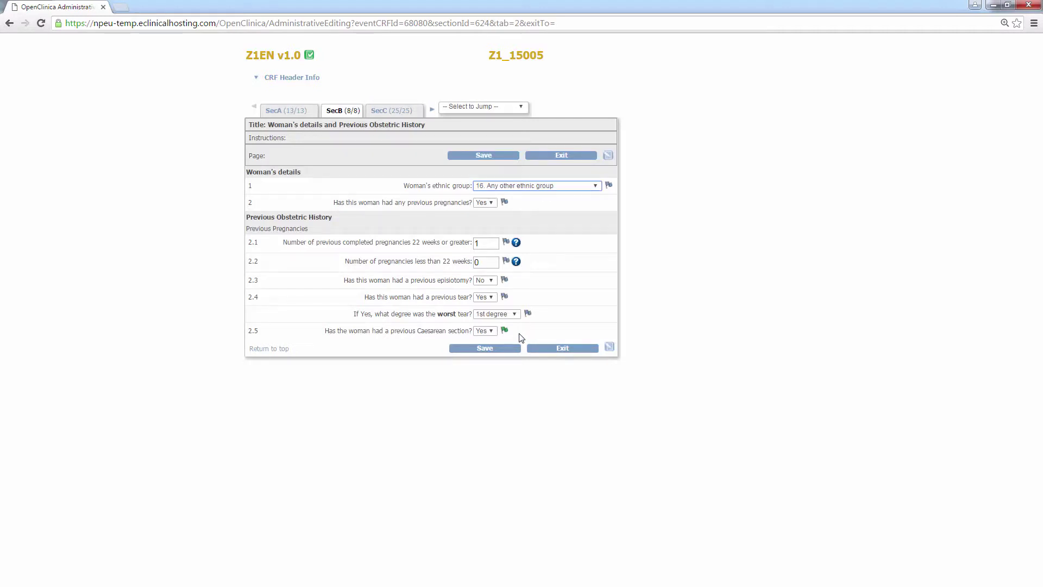
{"action": "left_click", "coordinate": [564, 349]}
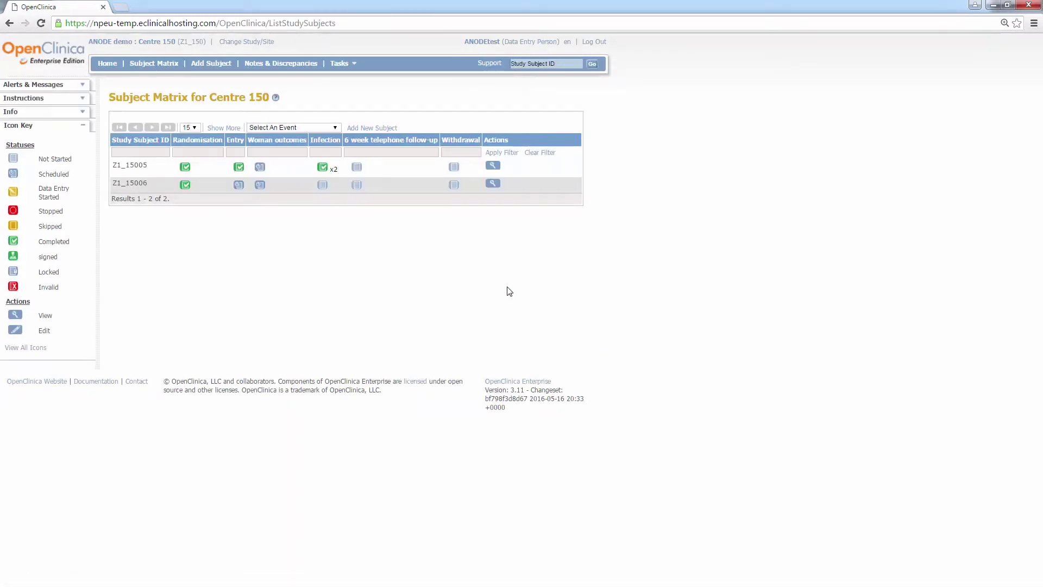
{"action": "left_click", "coordinate": [276, 65]}
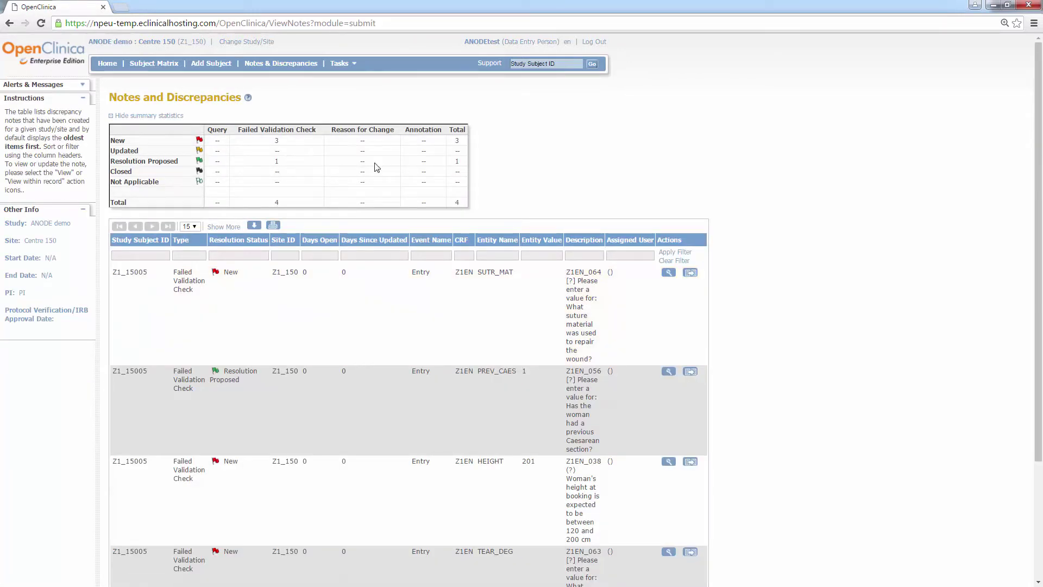
Propose a resolution for the HEIGHT note within its record, description "201cm is correct", detailed note "201cm is correct. Very tall subject. 29-Aug-2016", and save
{"action": "left_click_drag", "start_coordinate": [1040, 157], "coordinate": [1041, 211]}
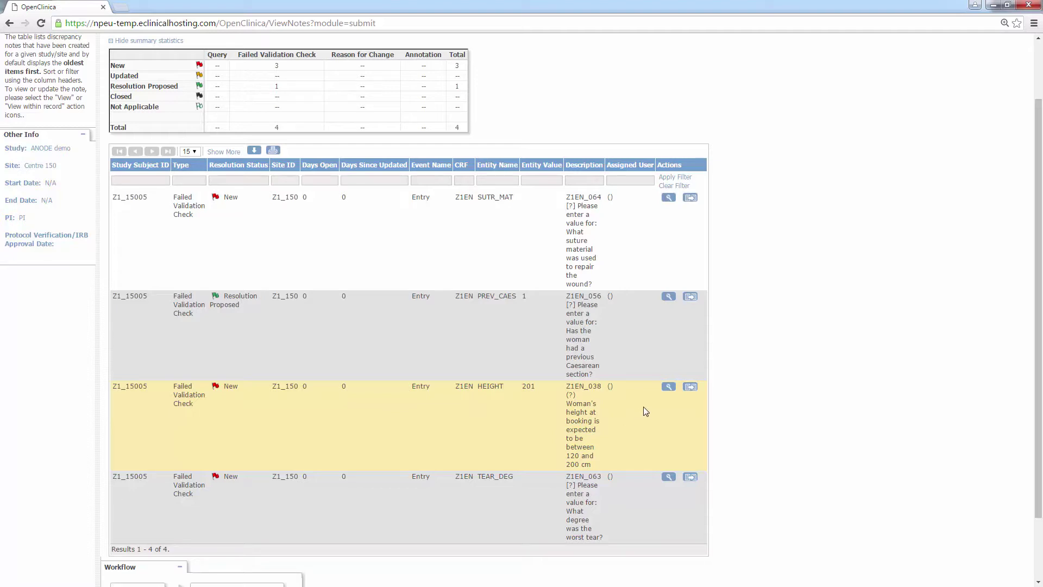
{"action": "left_click", "coordinate": [691, 387]}
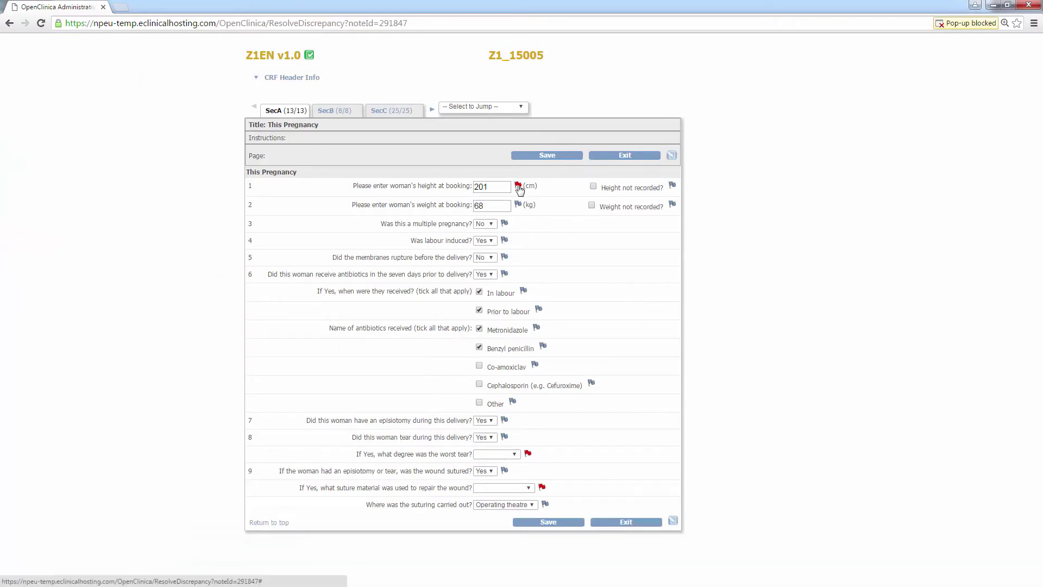
{"action": "mouse_move", "coordinate": [519, 188]}
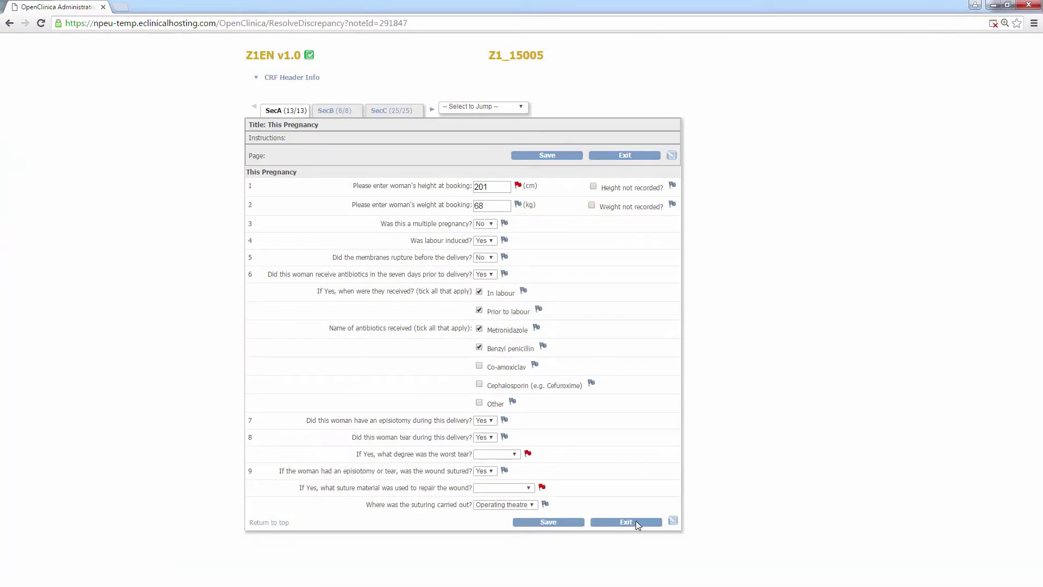
{"action": "left_click", "coordinate": [517, 186]}
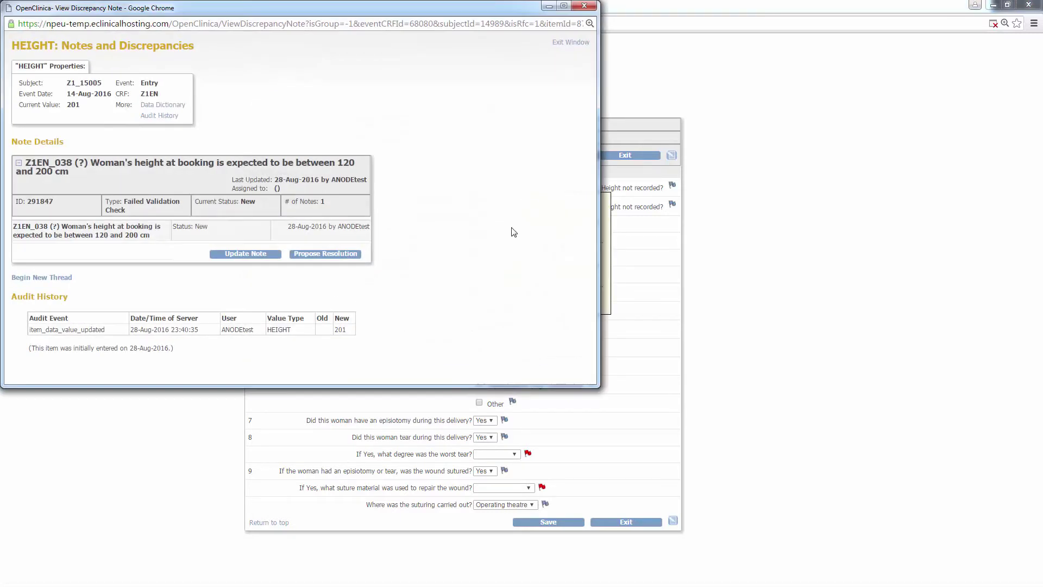
{"action": "left_click", "coordinate": [337, 253]}
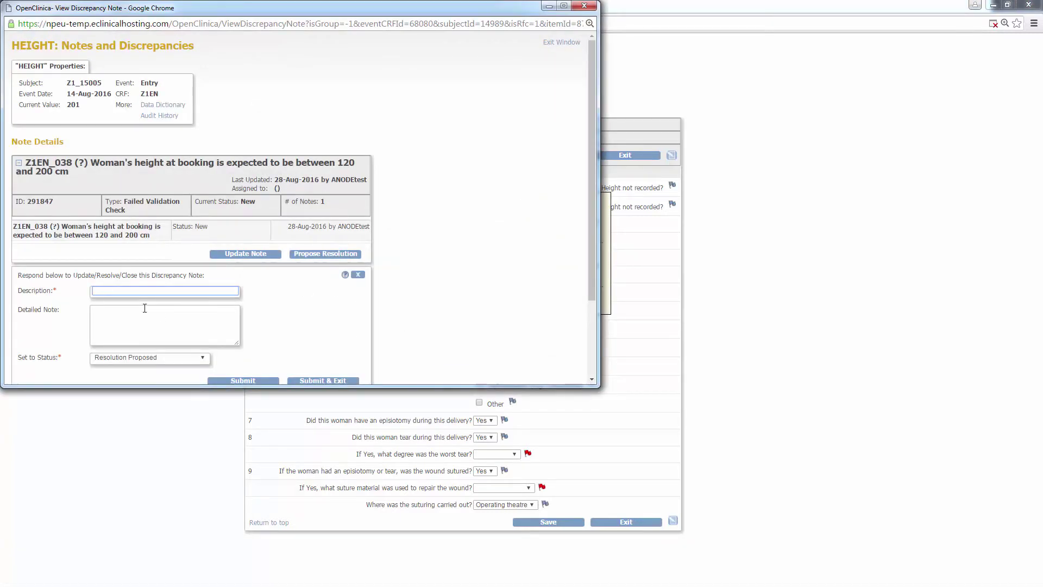
{"action": "type", "text": "201cm is correct"}
{"action": "left_click", "coordinate": [144, 309]}
{"action": "type", "text": "201cm "}
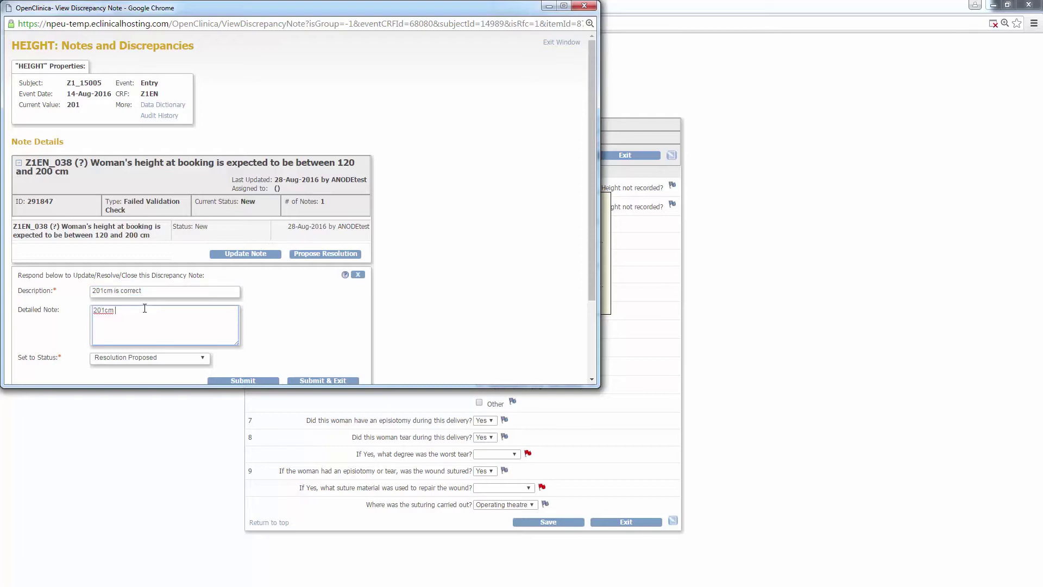
{"action": "type", "text": "is correct. Very tall subject. 29-Aug-2016"}
{"action": "left_click", "coordinate": [330, 382]}
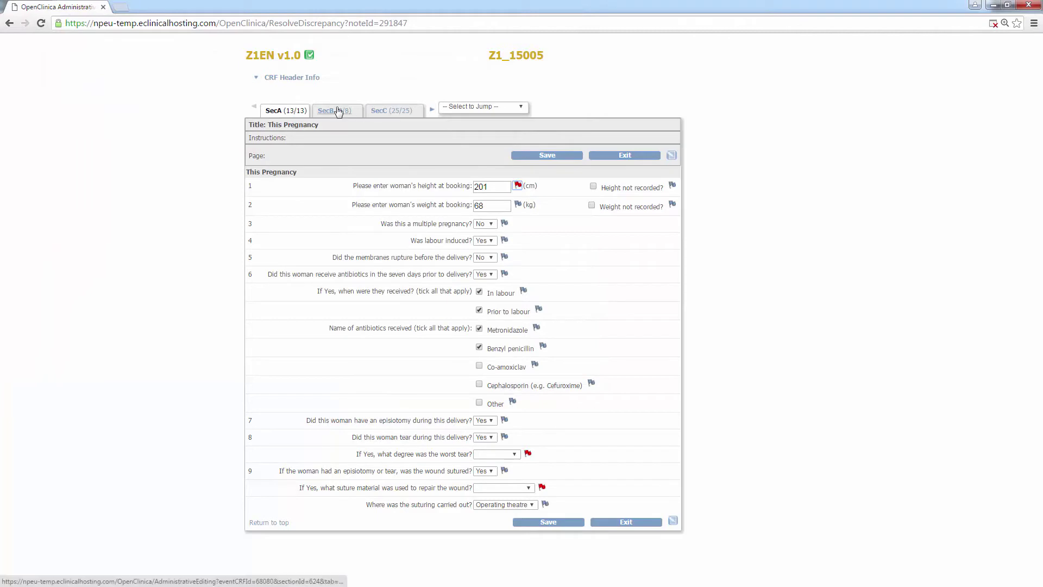
{"action": "left_click", "coordinate": [546, 523]}
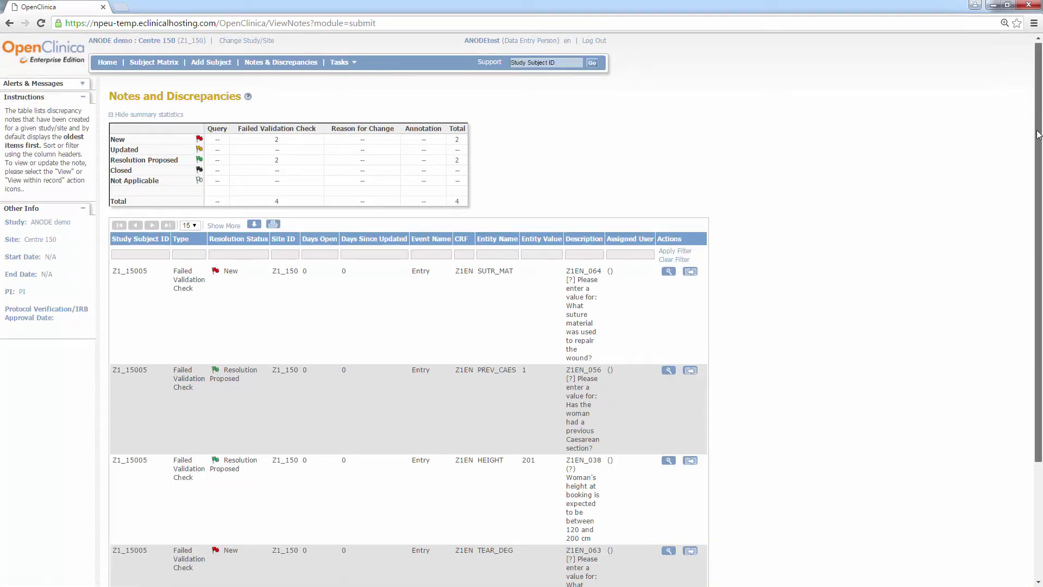
Propose a resolution for the TEAR_DEG note with "Unable to find in notes" as both description and detailed note, and submit it
{"action": "left_click_drag", "start_coordinate": [1038, 135], "coordinate": [1038, 200]}
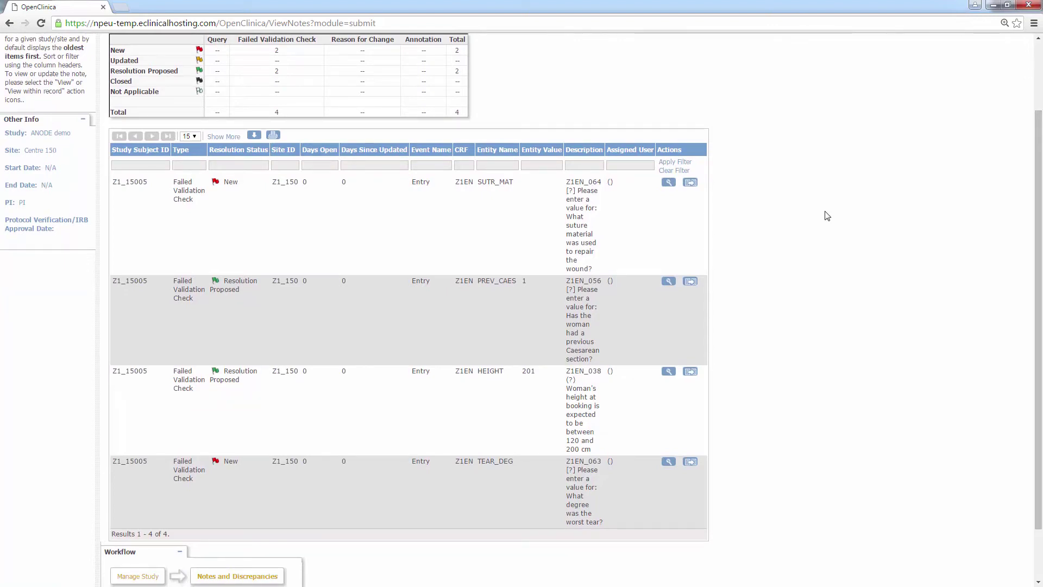
{"action": "left_click", "coordinate": [669, 461]}
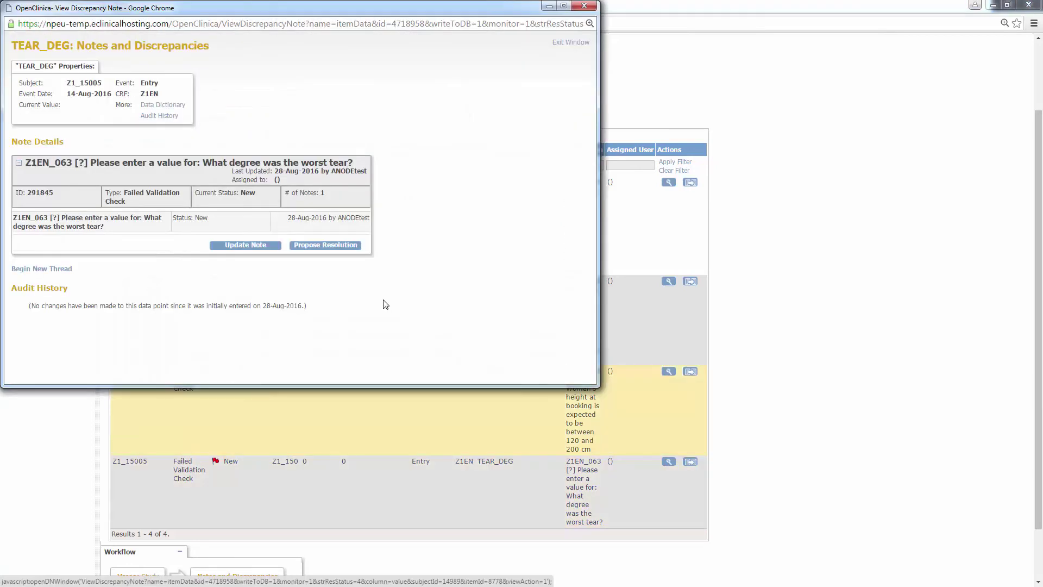
{"action": "left_click", "coordinate": [320, 245]}
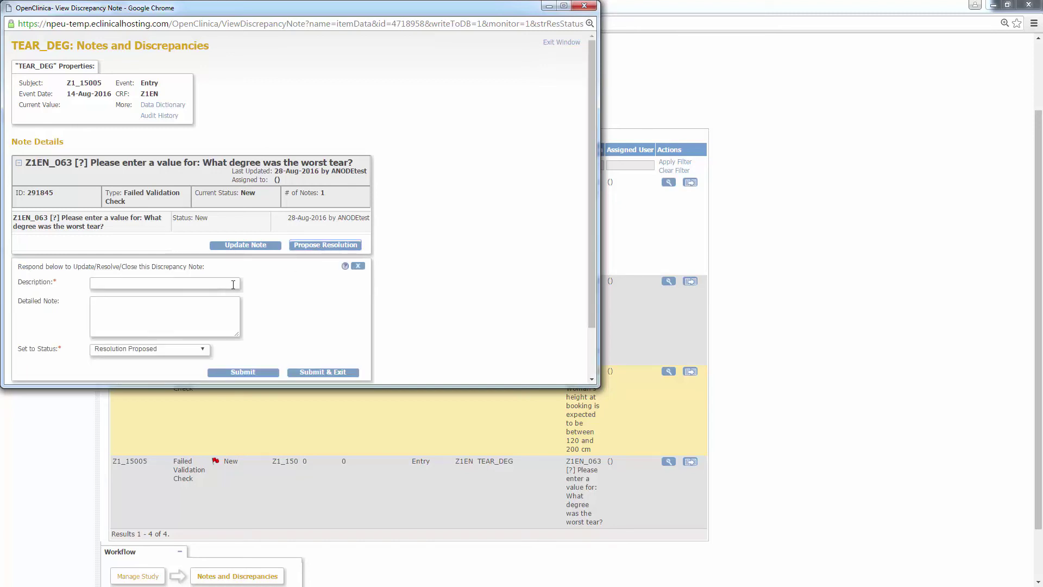
{"action": "scroll", "coordinate": [152, 240], "scroll_direction": "down", "scroll_amount": 1}
{"action": "left_click", "coordinate": [147, 227]}
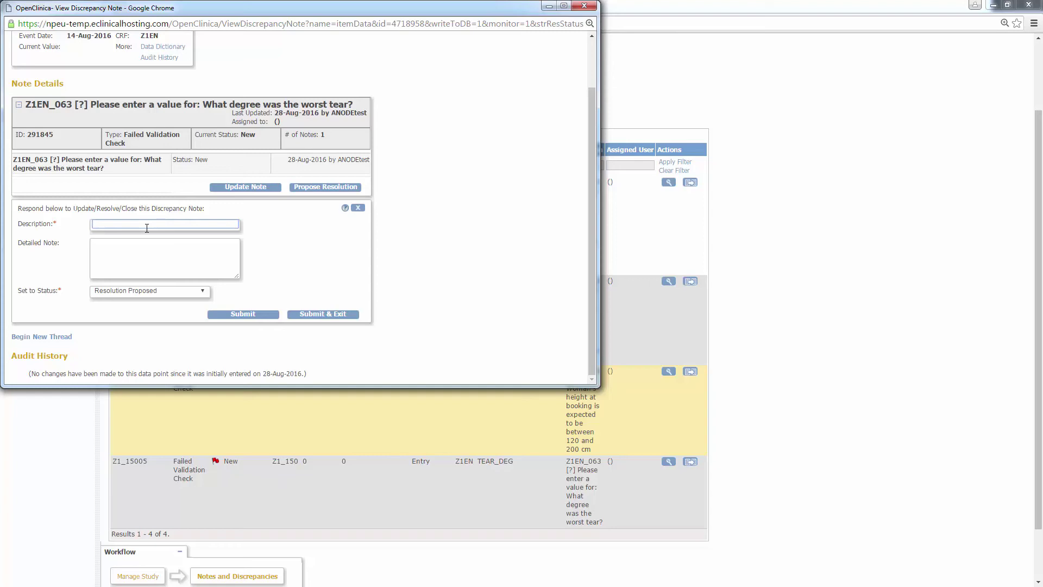
{"action": "type", "text": "Unable to find in notes"}
{"action": "key", "text": "Tab"}
{"action": "type", "text": "Unable"}
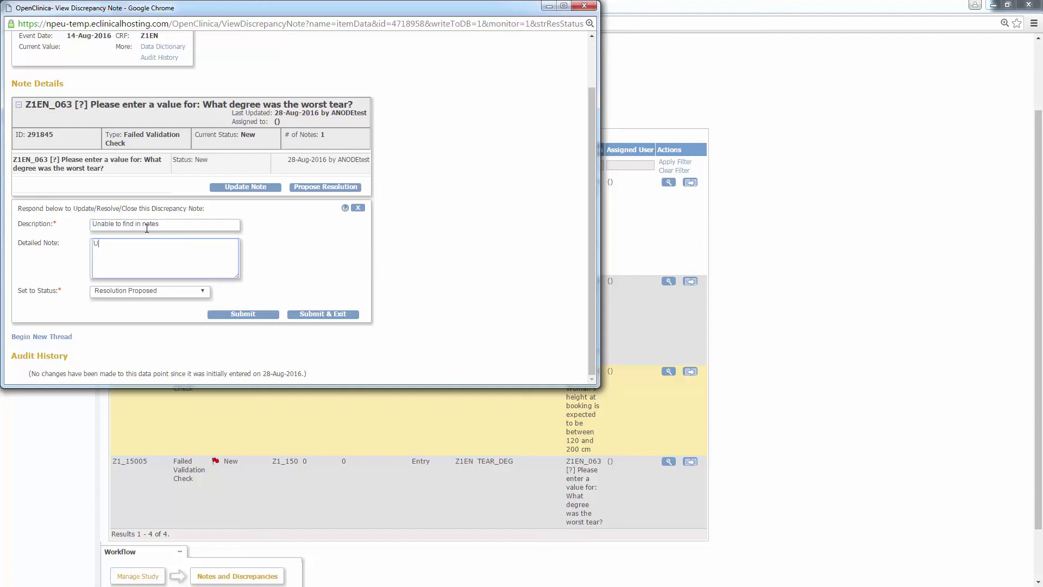
{"action": "type", "text": " to find in notes"}
{"action": "left_click", "coordinate": [312, 314]}
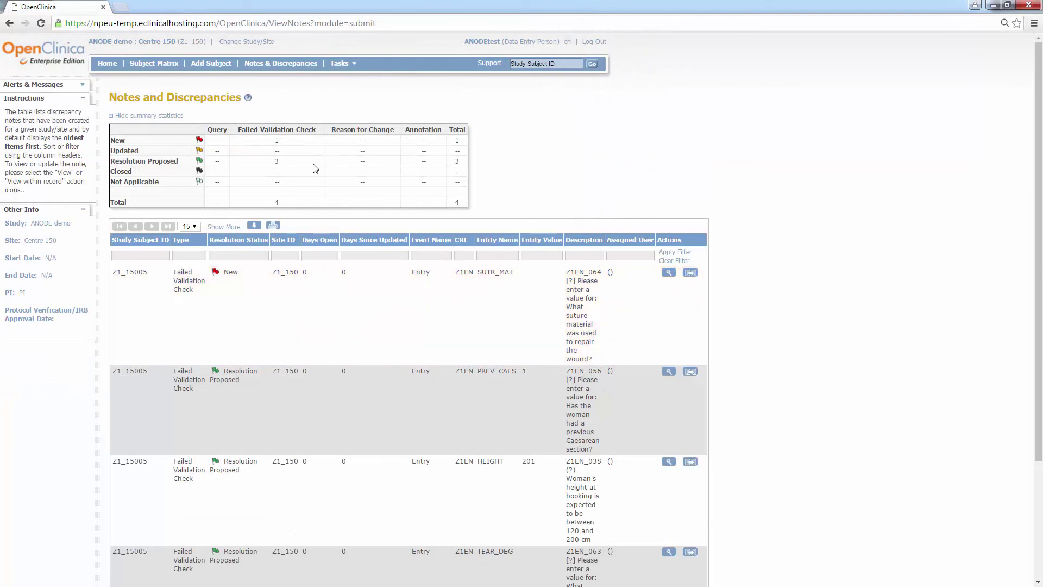
{"action": "scroll", "coordinate": [955, 220], "scroll_direction": "down", "scroll_amount": 2}
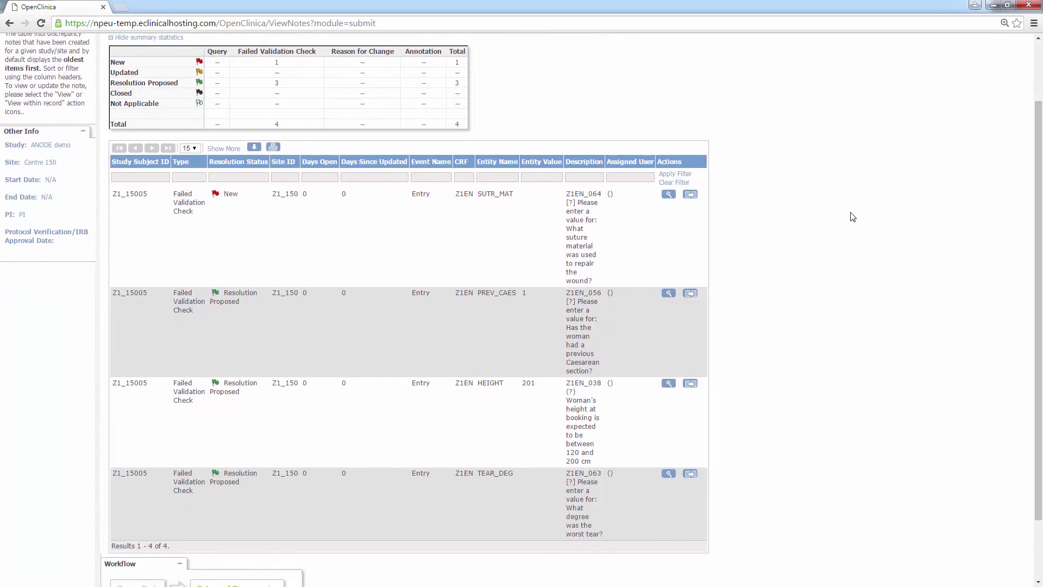